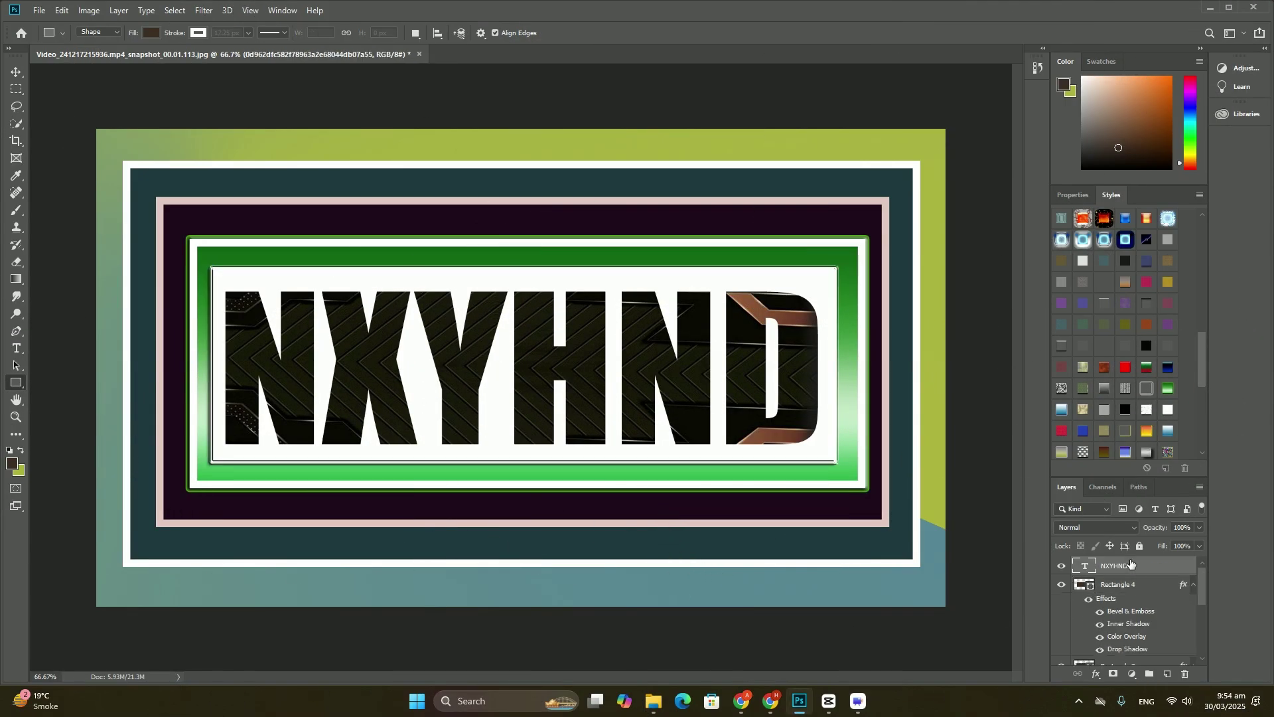
Delete the old design's layers and refill the Background with an angled yellow-green to dark-brown gradient
key("Delete")
key("Delete")
key("Delete")
key("Delete")
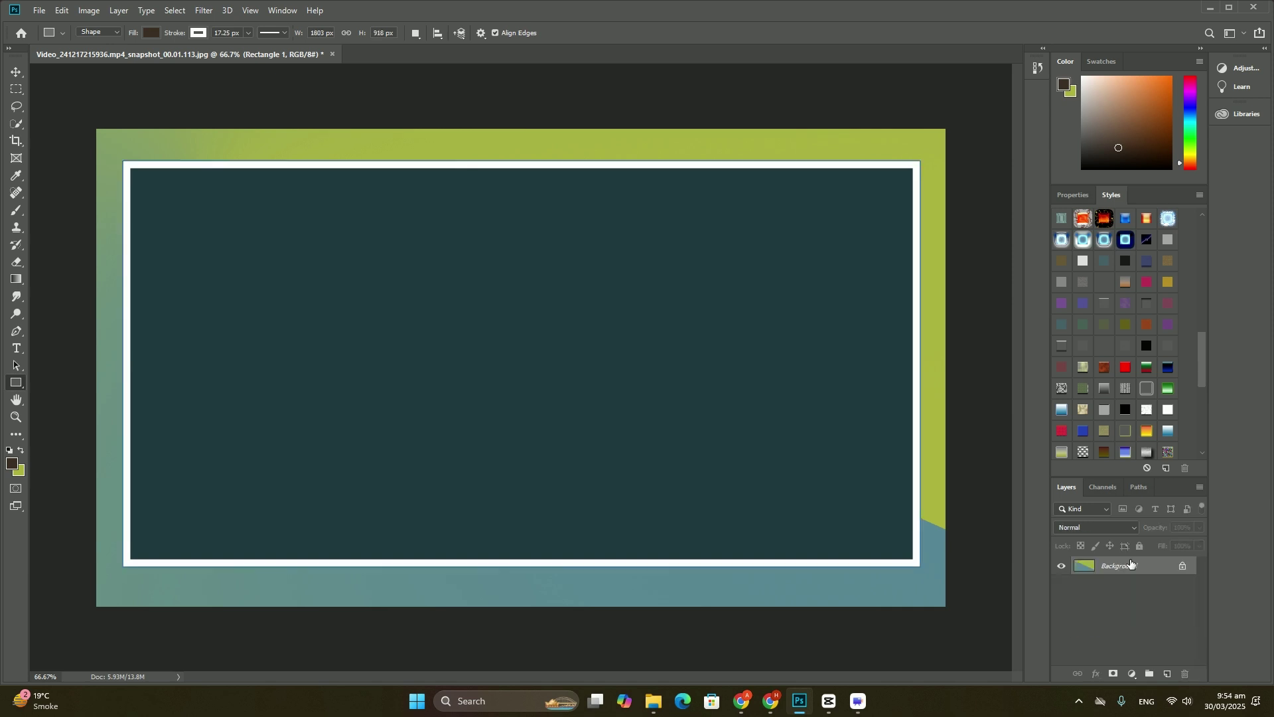
key("Delete")
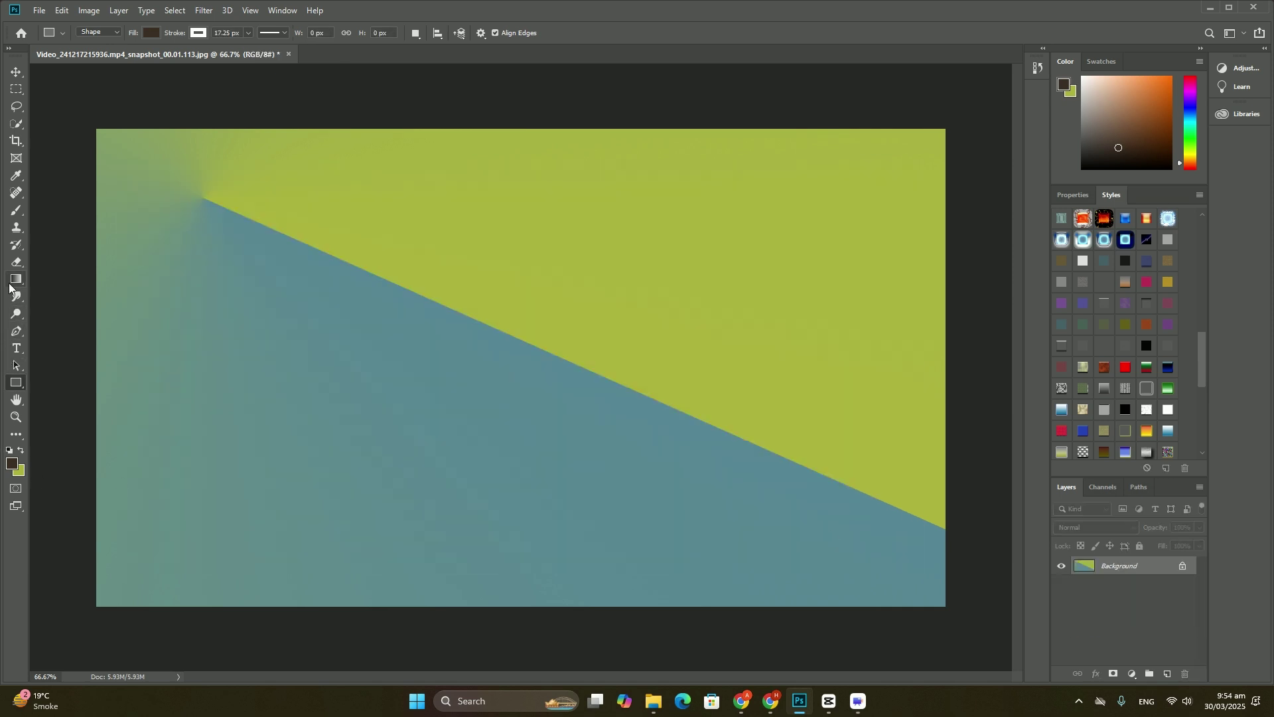
left_click(16, 280)
left_click_drag(287, 527, 712, 176)
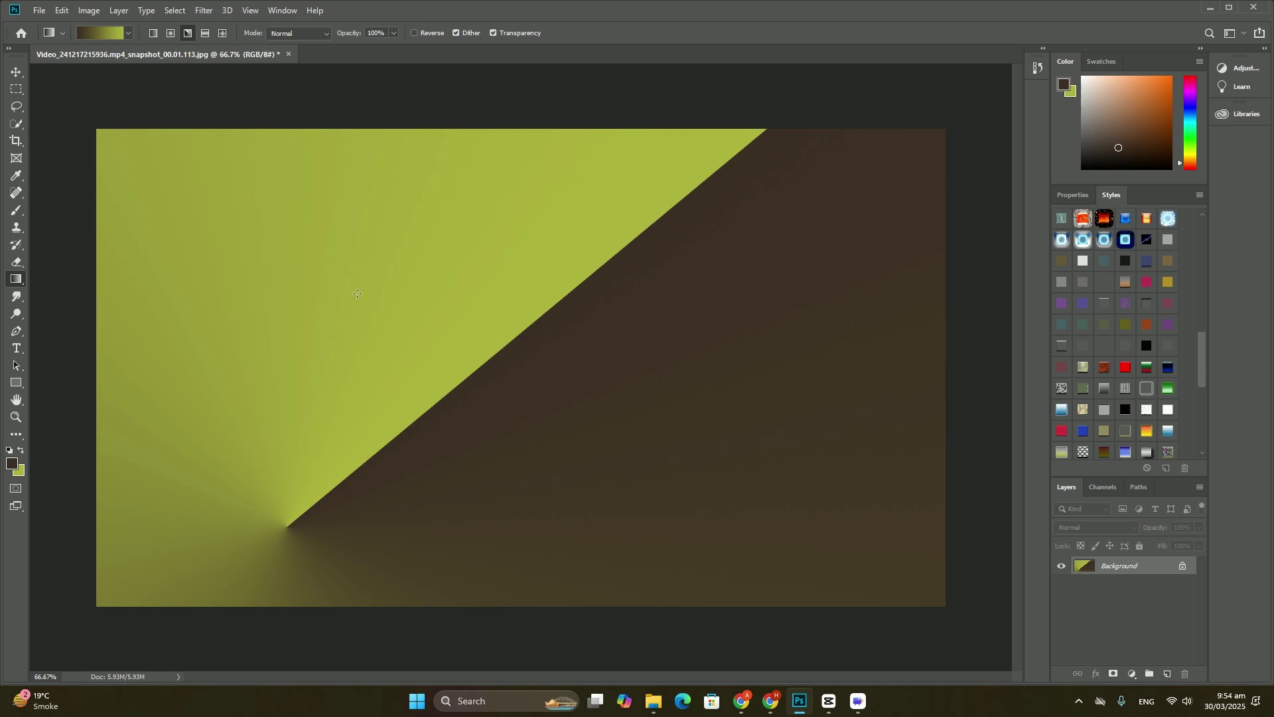
right_click(17, 384)
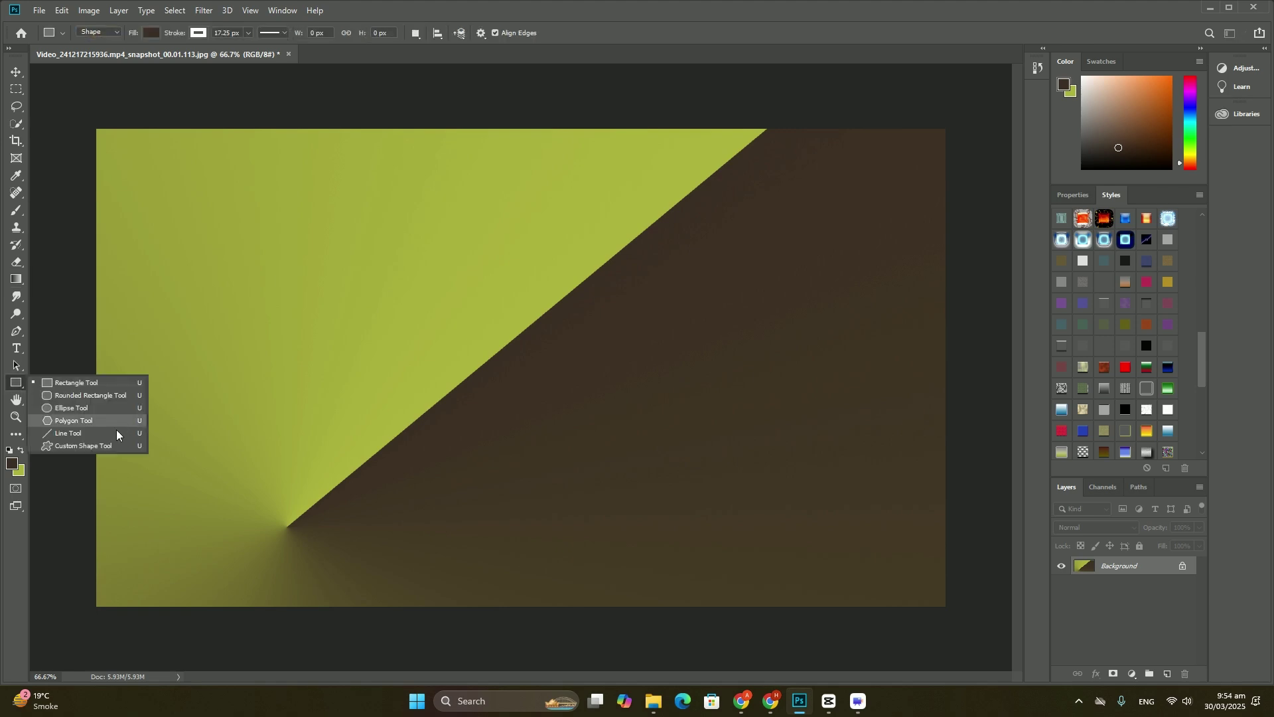
Set the text colour to light green and start a BVYHXD text layer mid-canvas
left_click(16, 349)
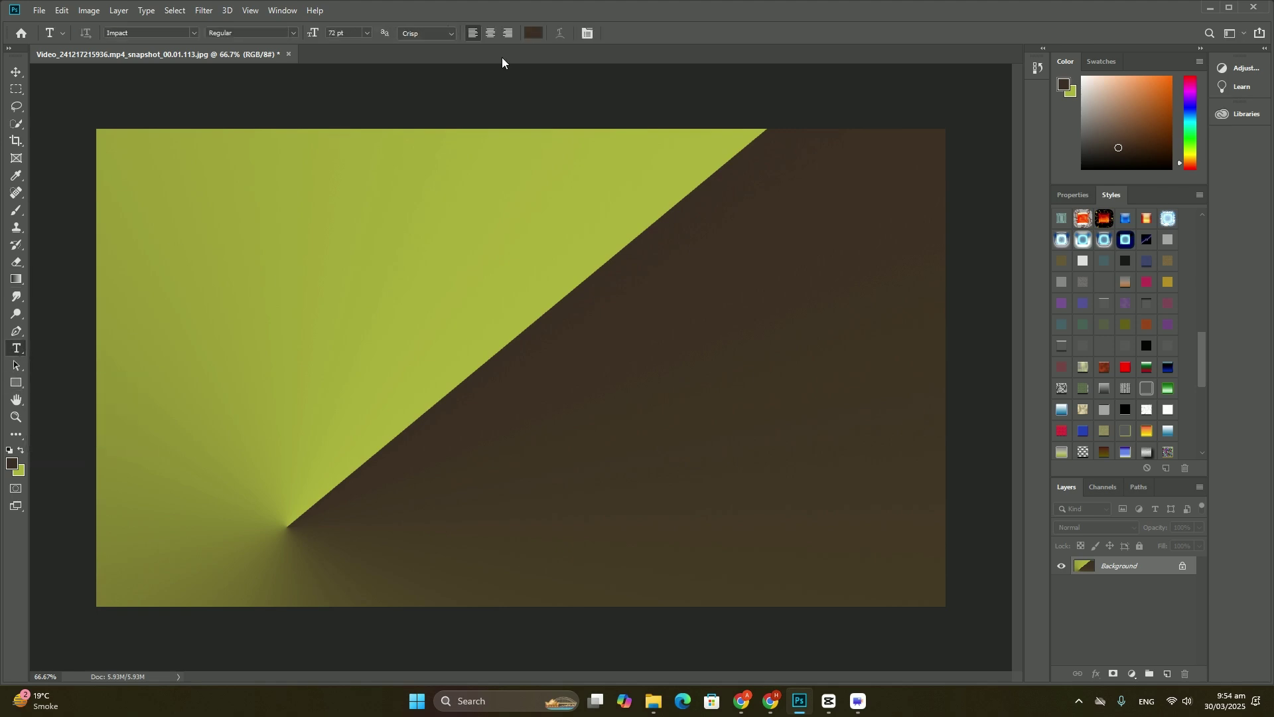
left_click(528, 34)
left_click(509, 198)
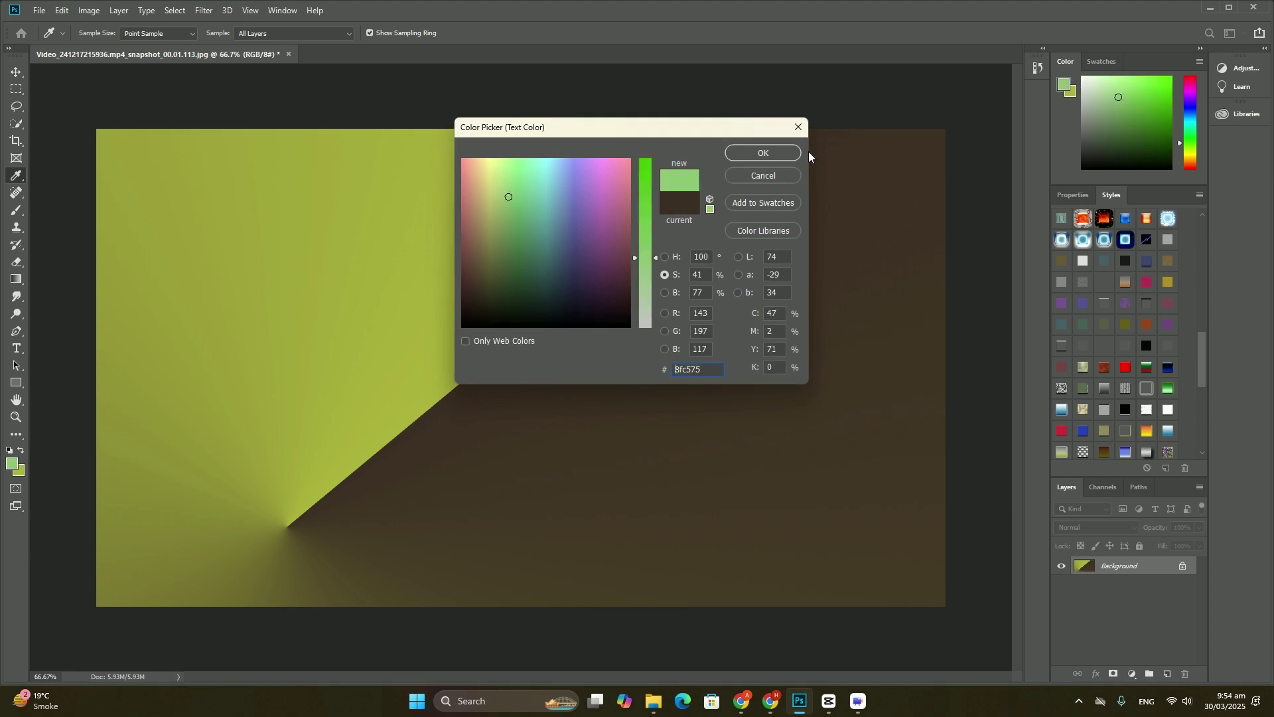
left_click(746, 154)
left_click(545, 322)
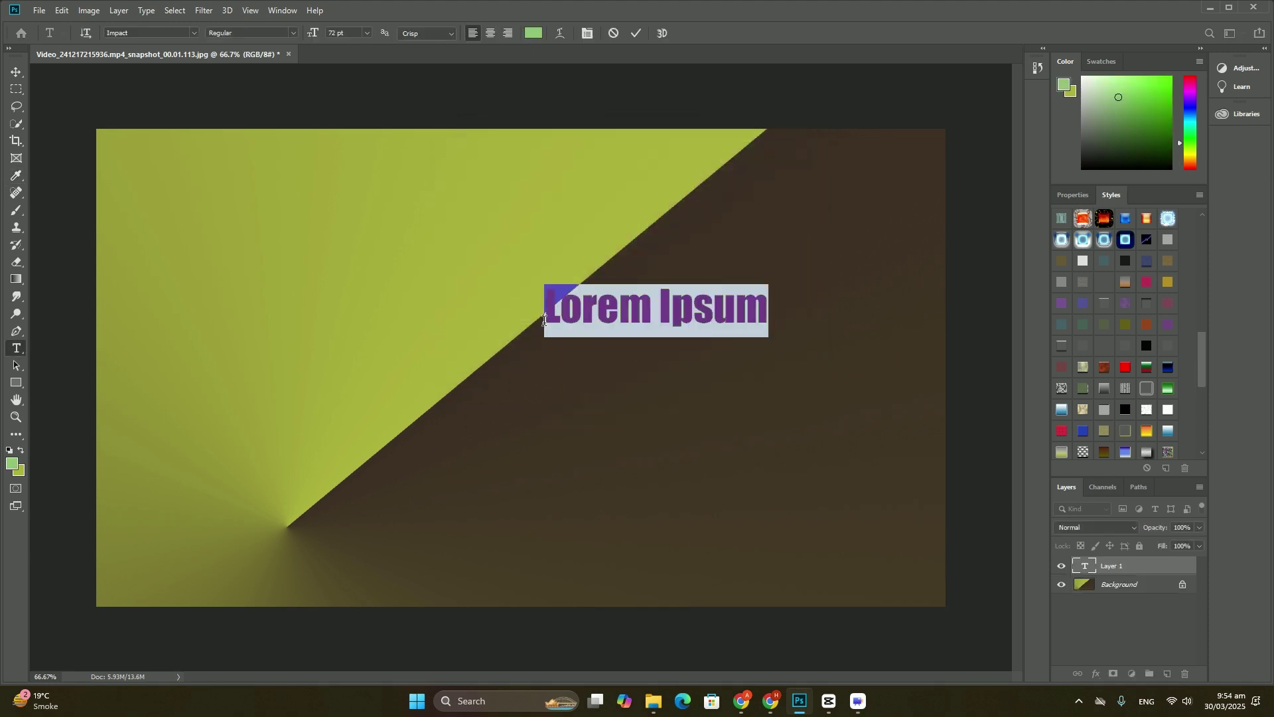
type("BVYHXD")
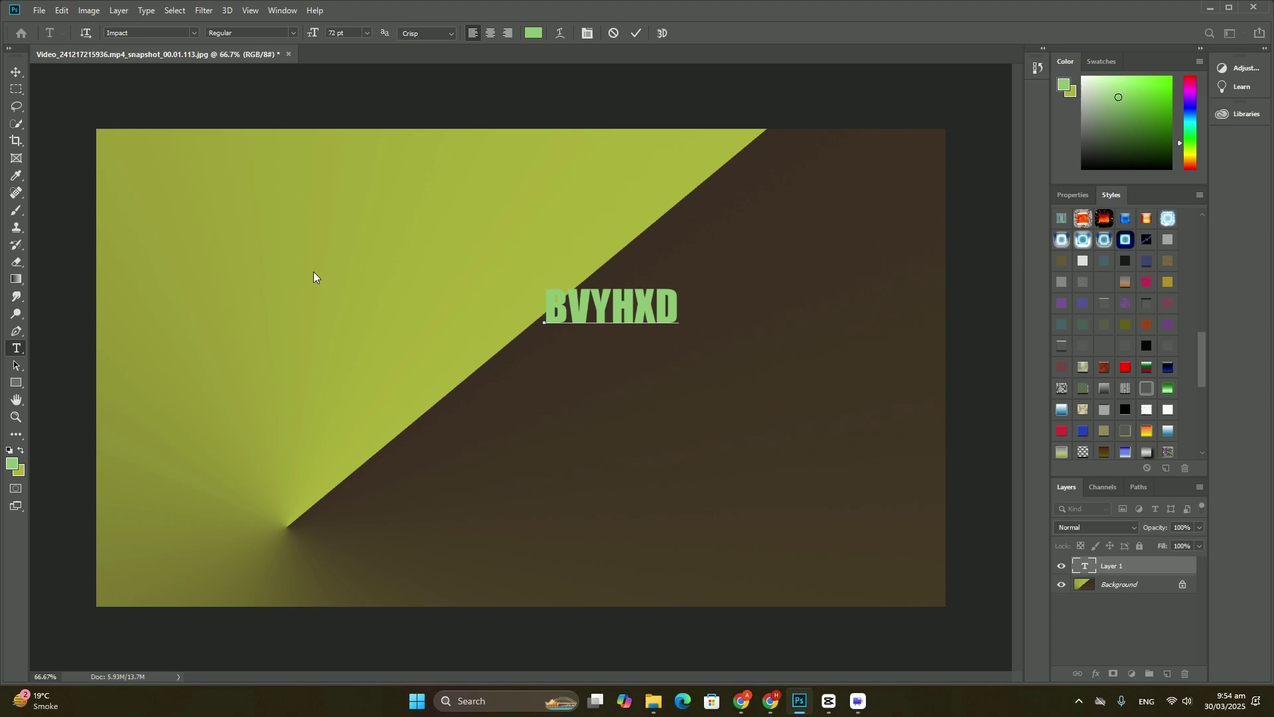
Enlarge the BVYHXD text to span the canvas width and centre it
left_click(16, 73)
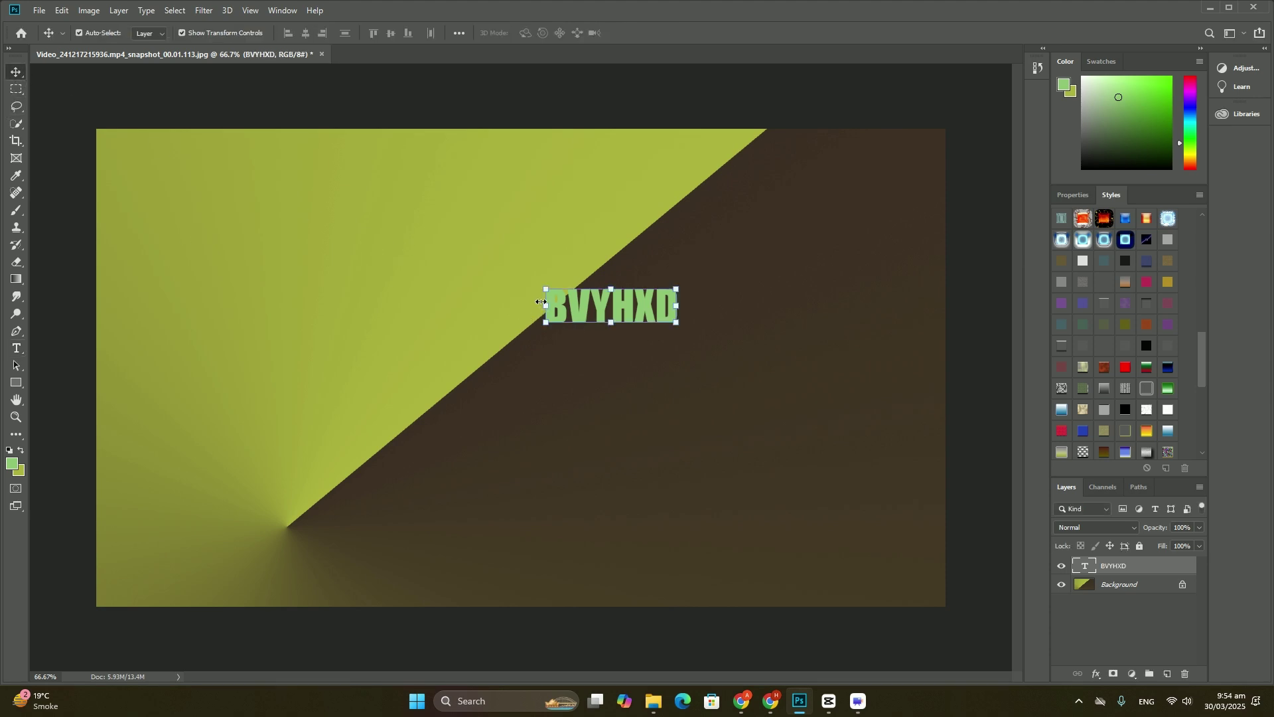
left_click_drag(541, 303, 100, 300)
mouse_move(369, 264)
left_mouse_down()
mouse_move(551, 324)
mouse_move(533, 346)
left_mouse_up()
Place the green-and-gold striped image as an embedded layer, rotated to landscape and enlarged over the text
left_click(39, 10)
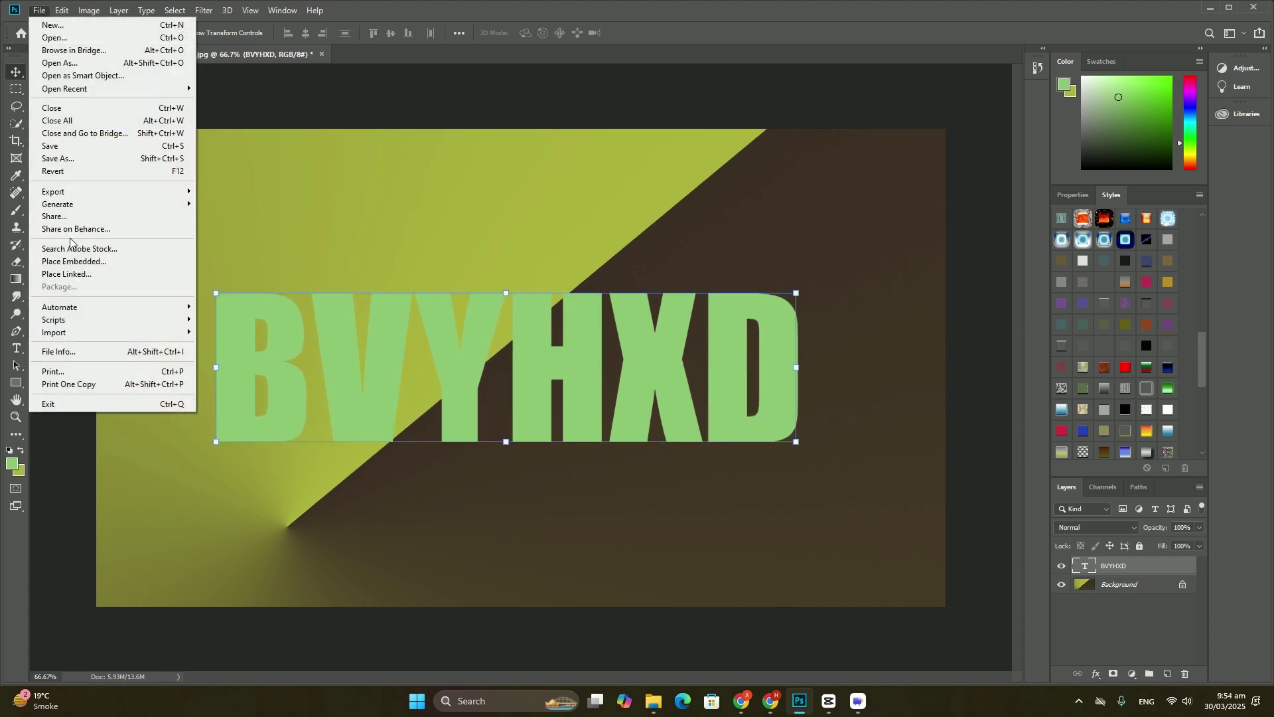
left_click(90, 255)
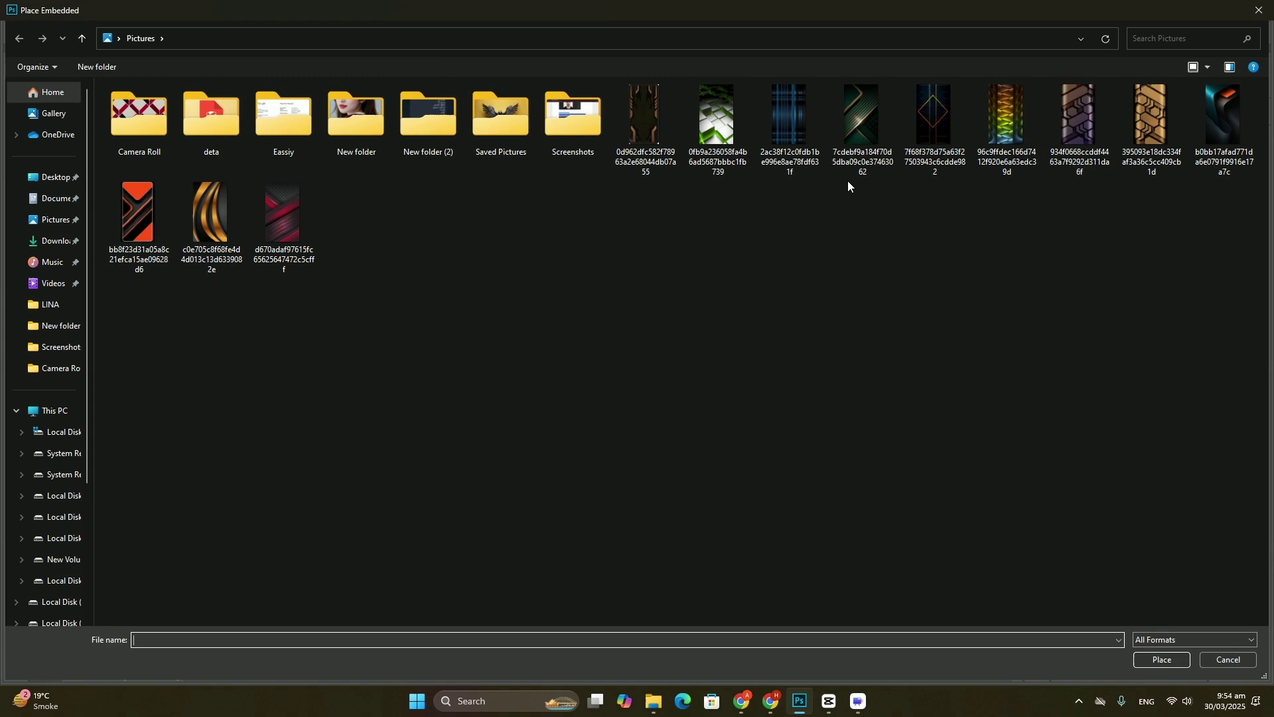
double_click(863, 108)
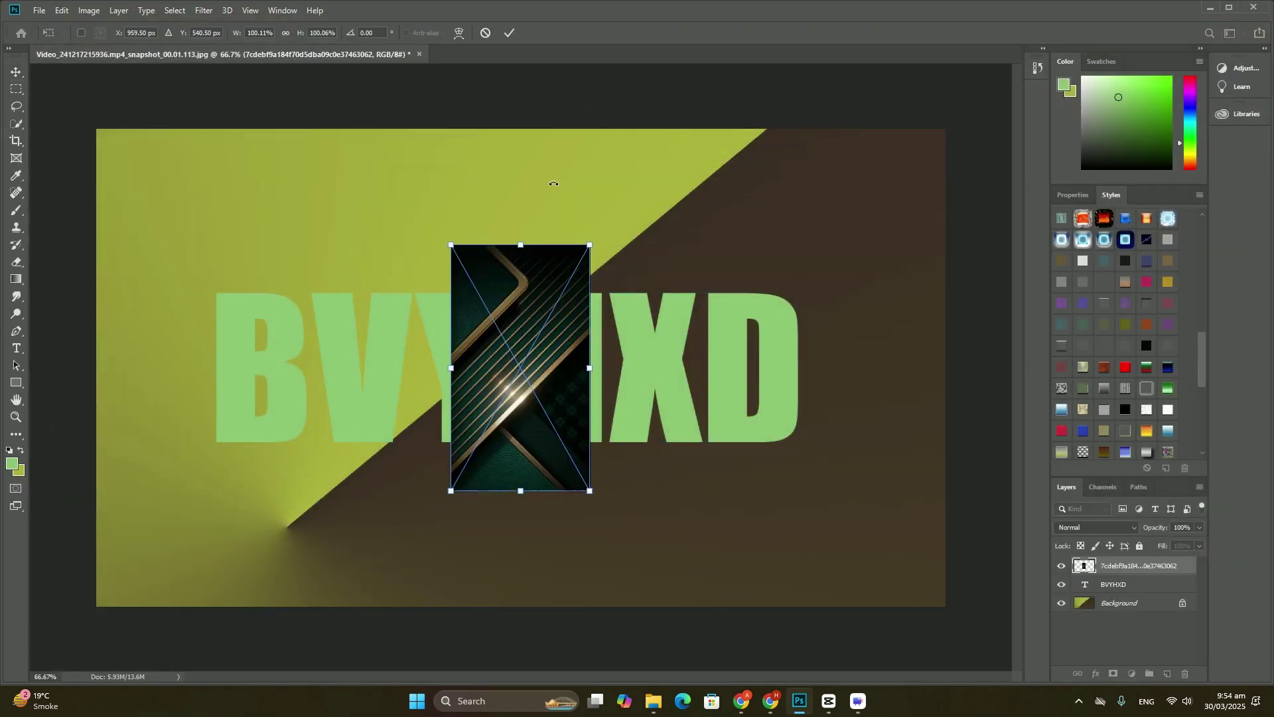
mouse_move(597, 249)
left_mouse_down()
mouse_move(653, 389)
mouse_move(812, 393)
left_mouse_up()
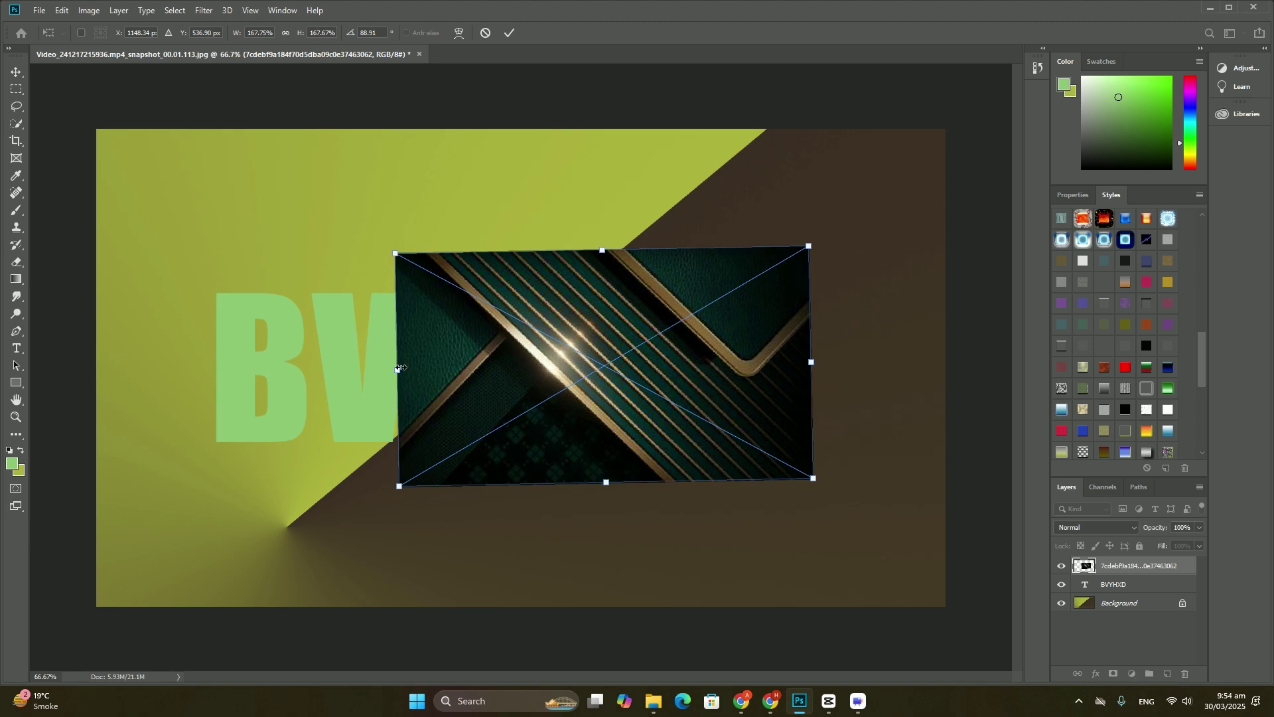
left_click_drag(398, 369, 189, 371)
key("Return")
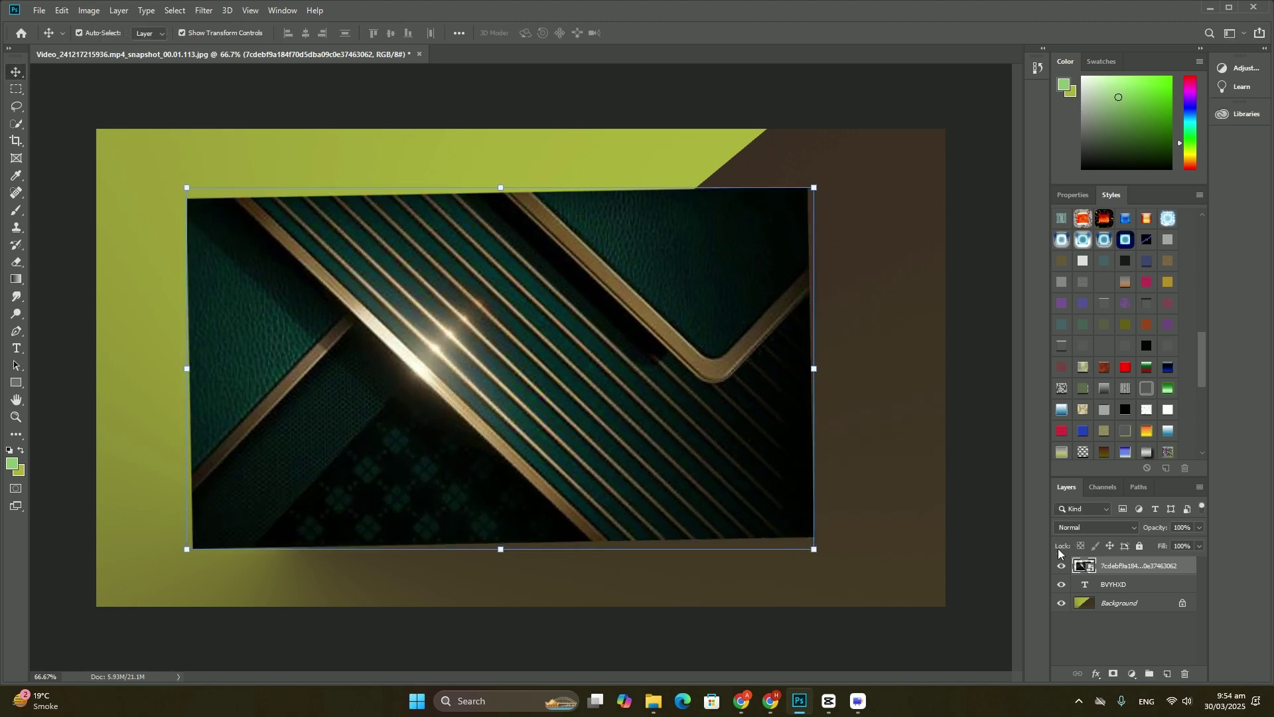
Clip the image to the BVYHXD text, then select the Background layer
right_click(1138, 569)
left_click(1143, 291)
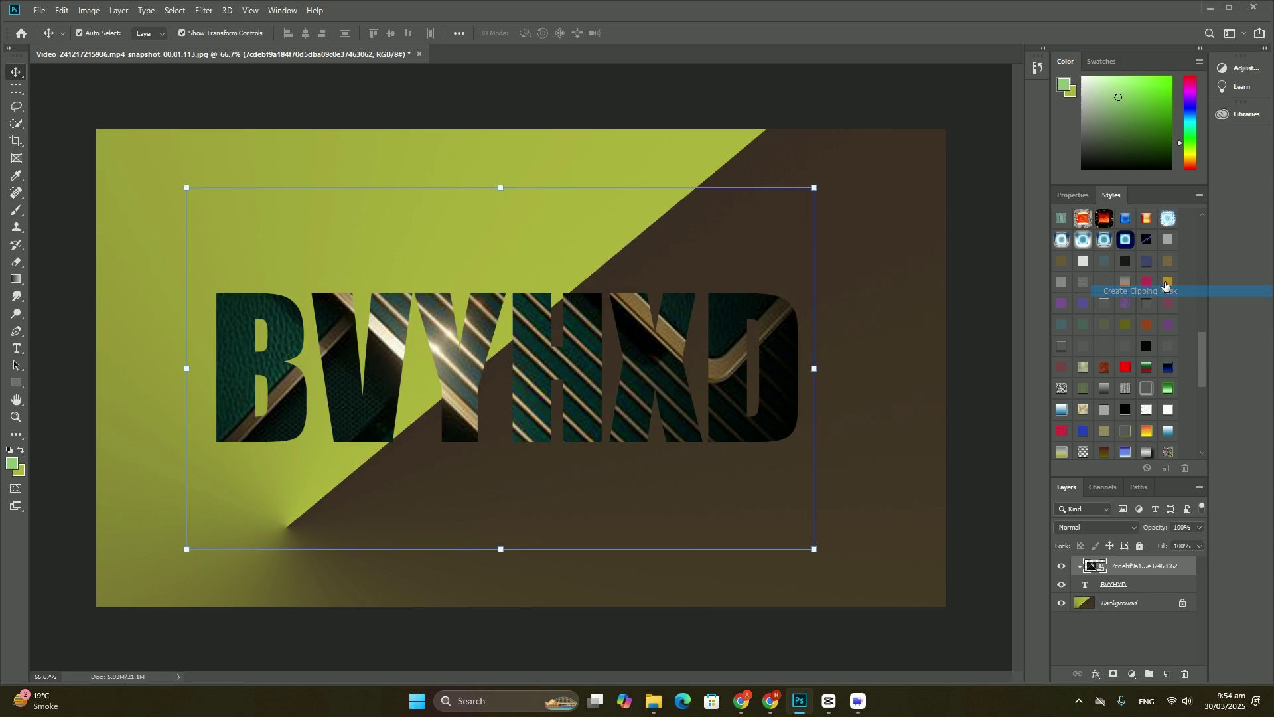
left_click(1106, 608)
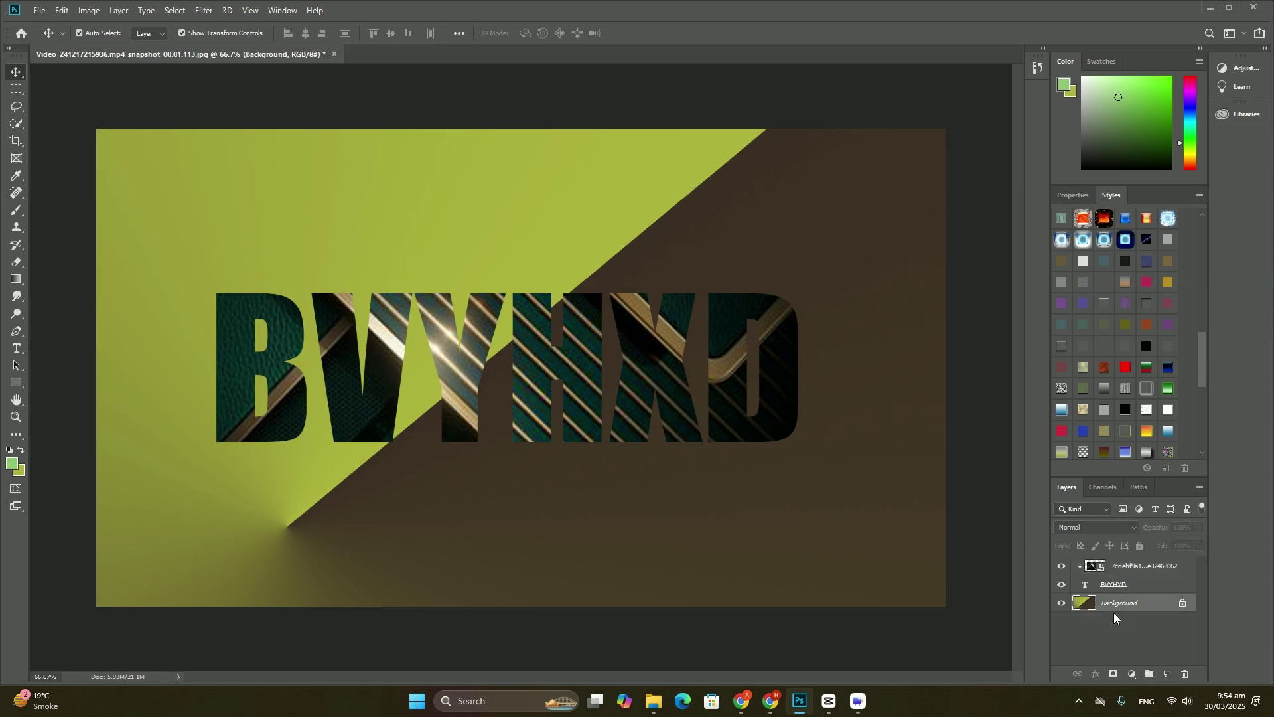
Draw a large rectangle behind the text with a green-to-gold gradient preset style, then a smaller one inside
left_click(16, 383)
left_click_drag(118, 155, 917, 575)
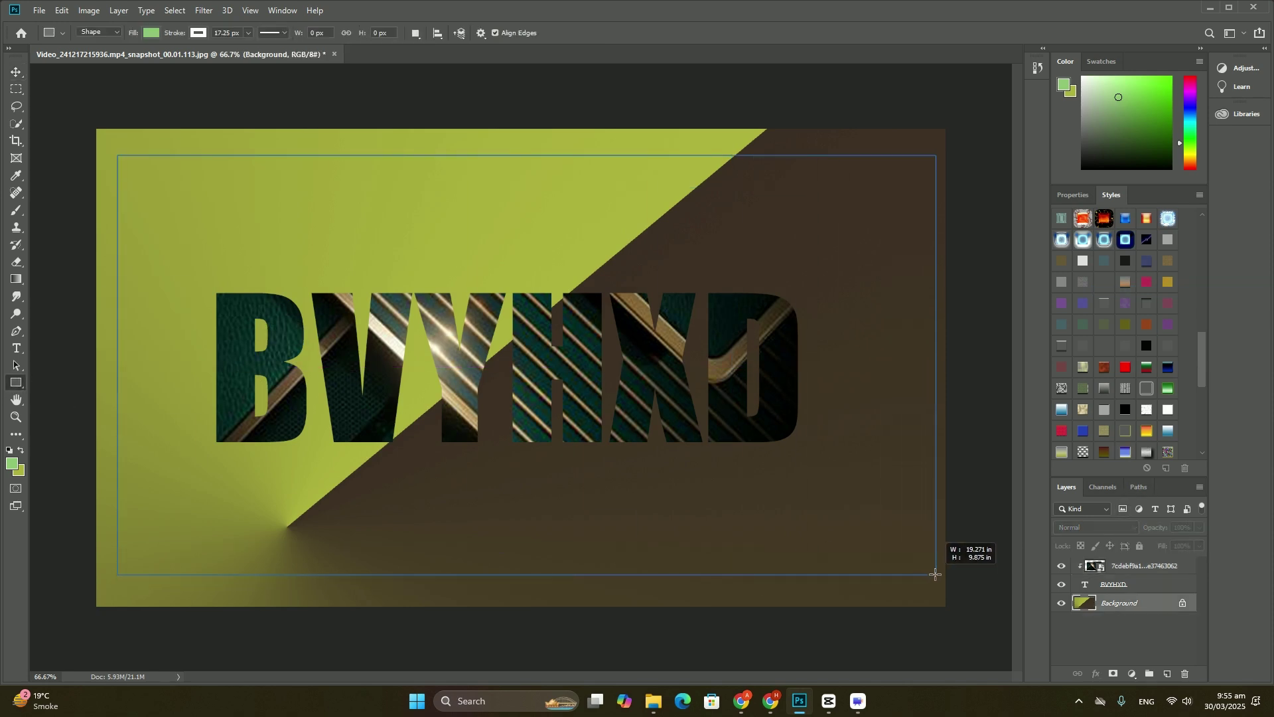
left_click(1112, 194)
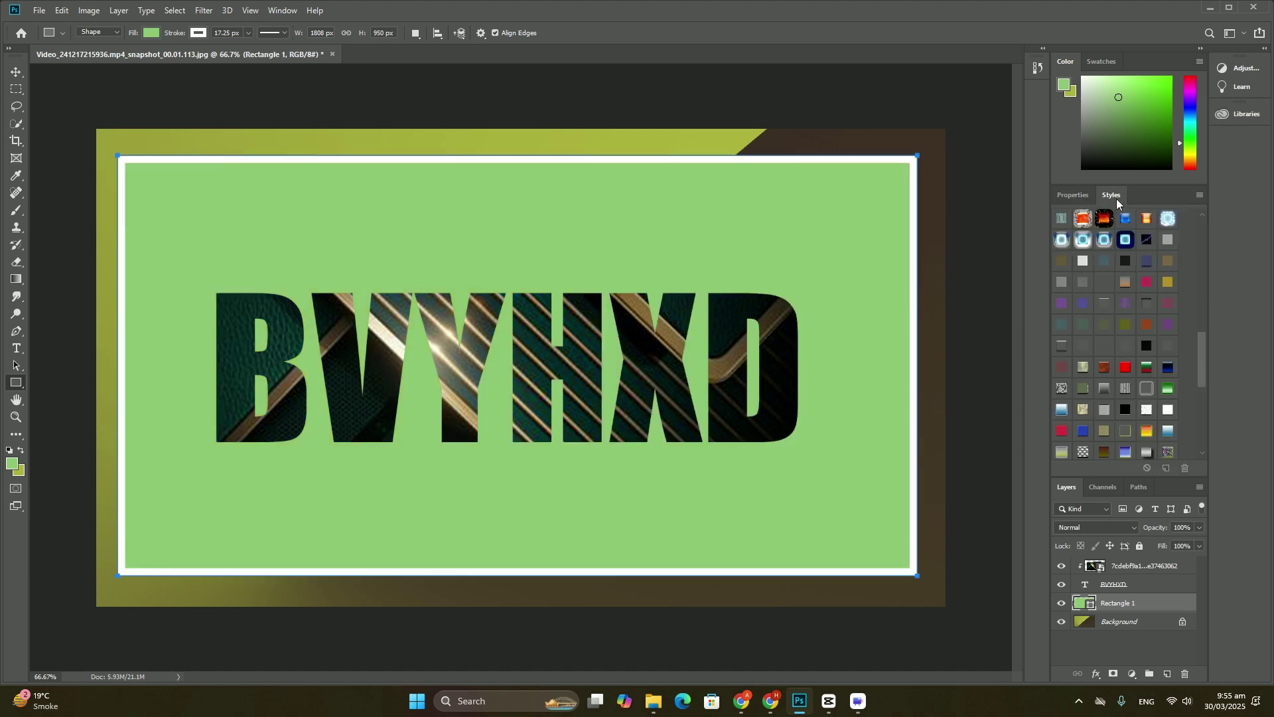
left_click(1084, 239)
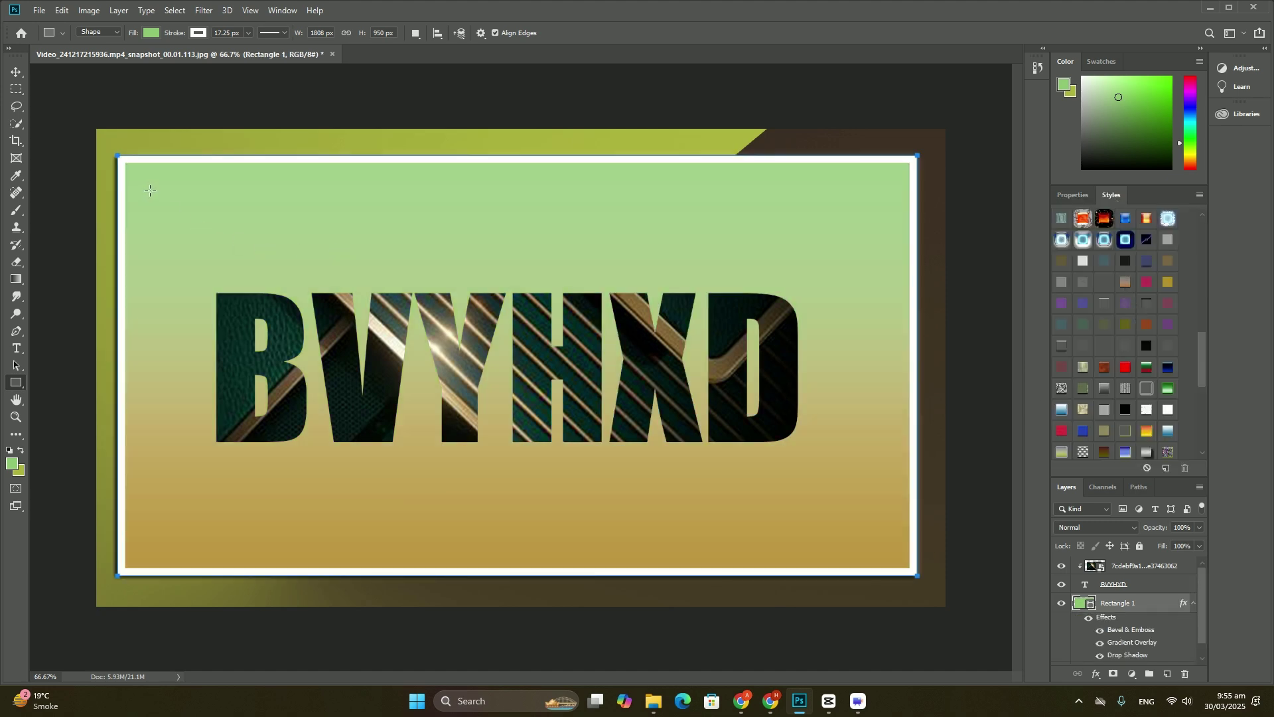
left_click_drag(149, 189, 888, 536)
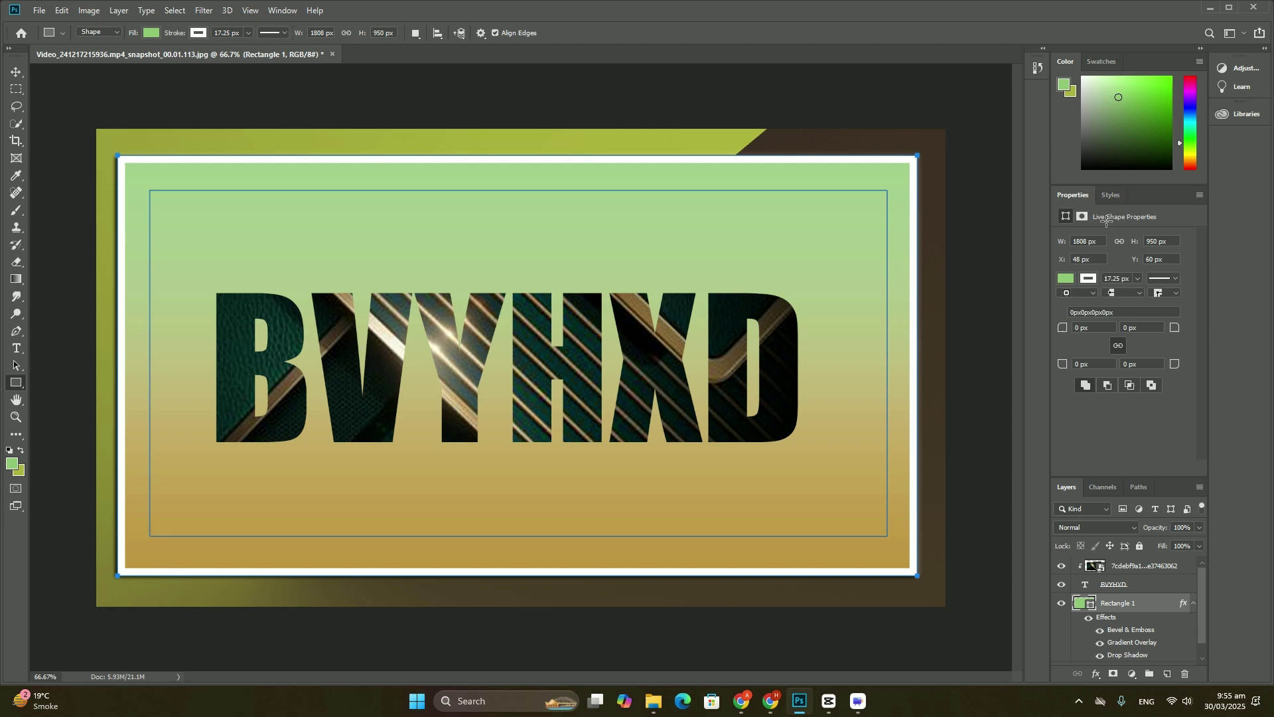
Give the second rectangle a blue gradient preset, then draw a third with a pink-orange style
left_click(1111, 193)
left_click(1084, 239)
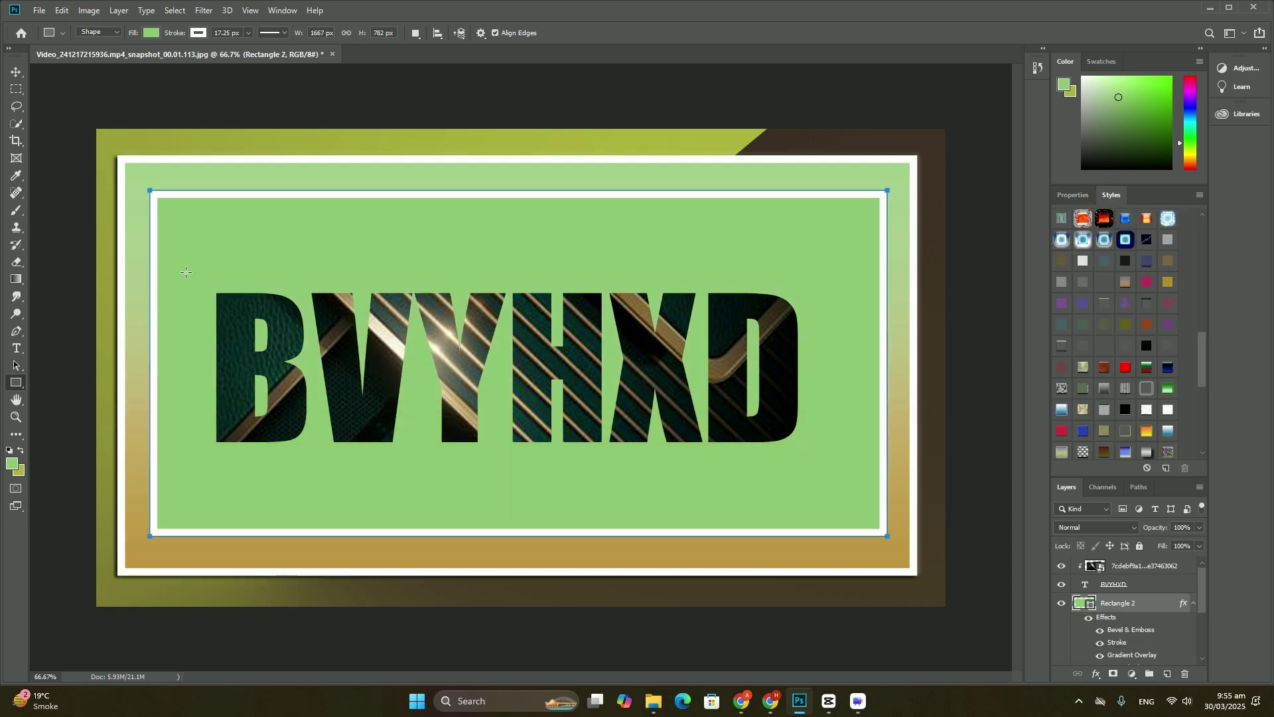
left_click_drag(167, 226, 868, 506)
left_click(1105, 194)
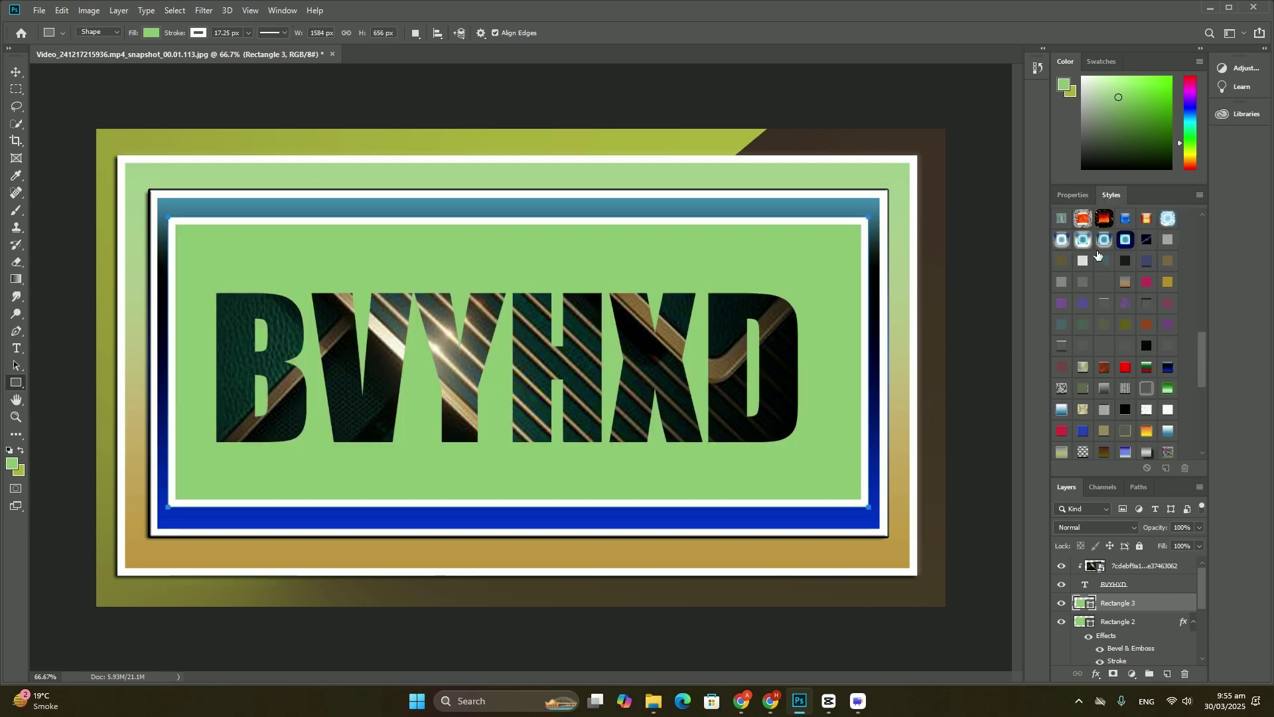
left_click(1135, 289)
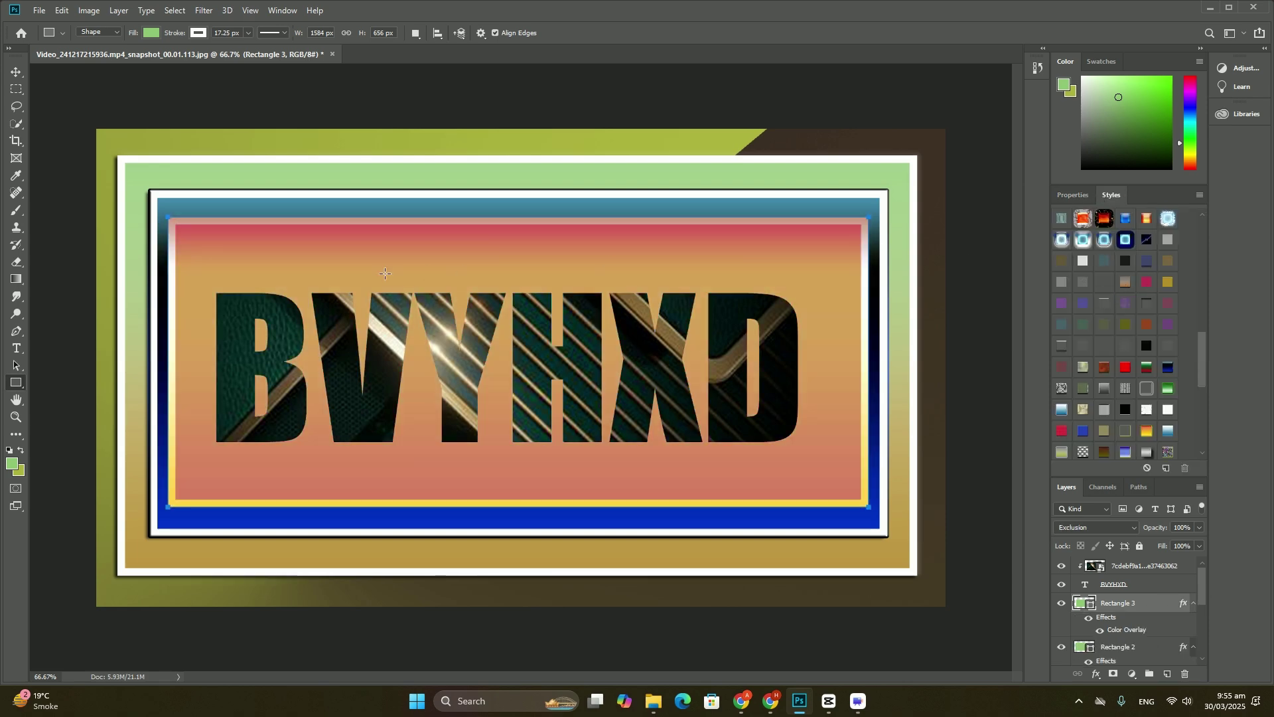